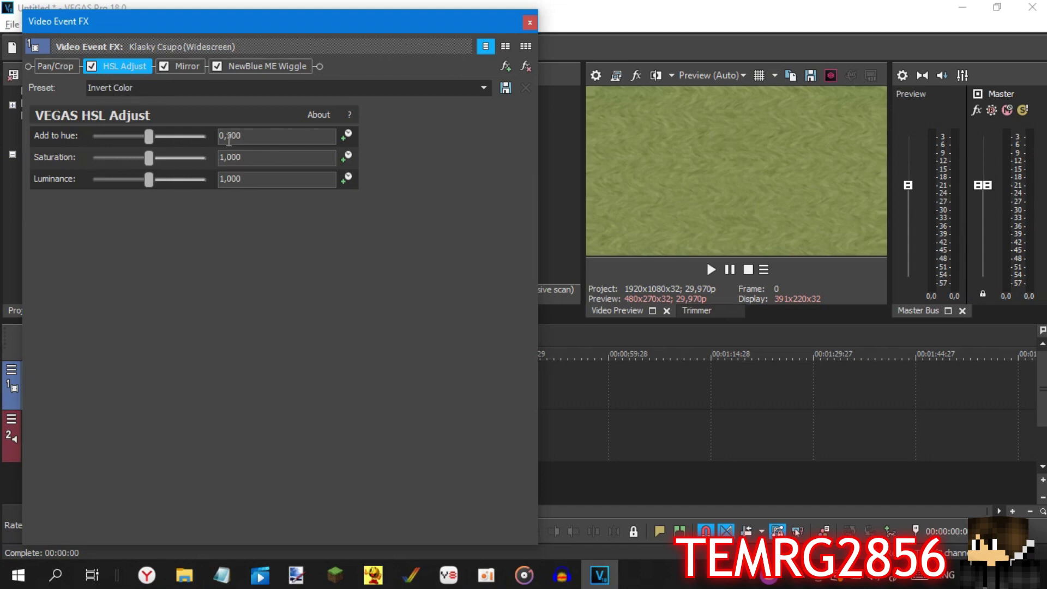
# Step: Review the HSL Adjust, Mirror and NewBlue ME Wiggle settings in the Klasky Csupo video event's effect chain
pyautogui.write('1,000')
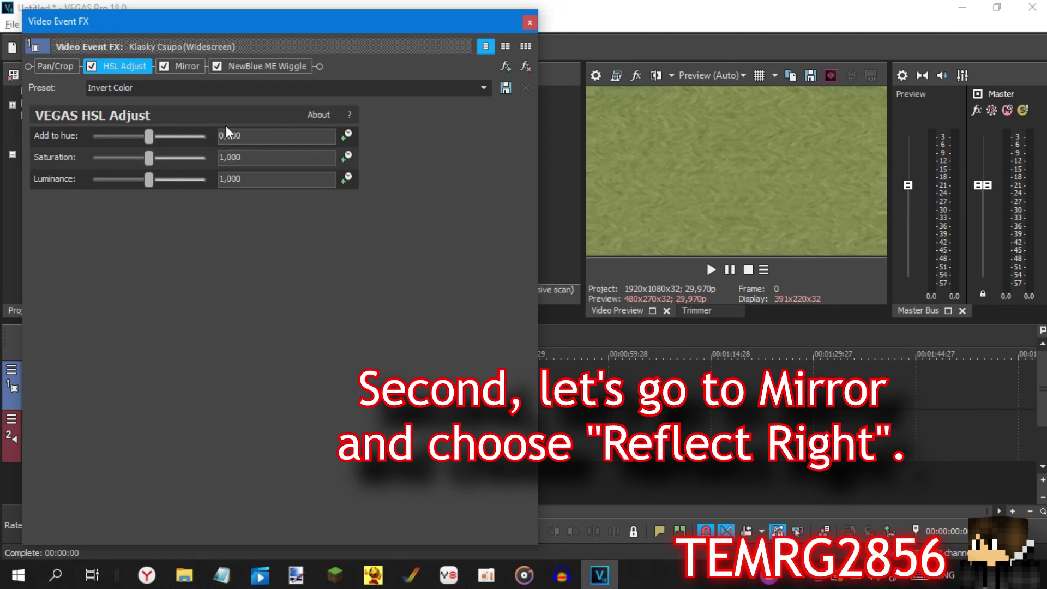
pyautogui.click(189, 67)
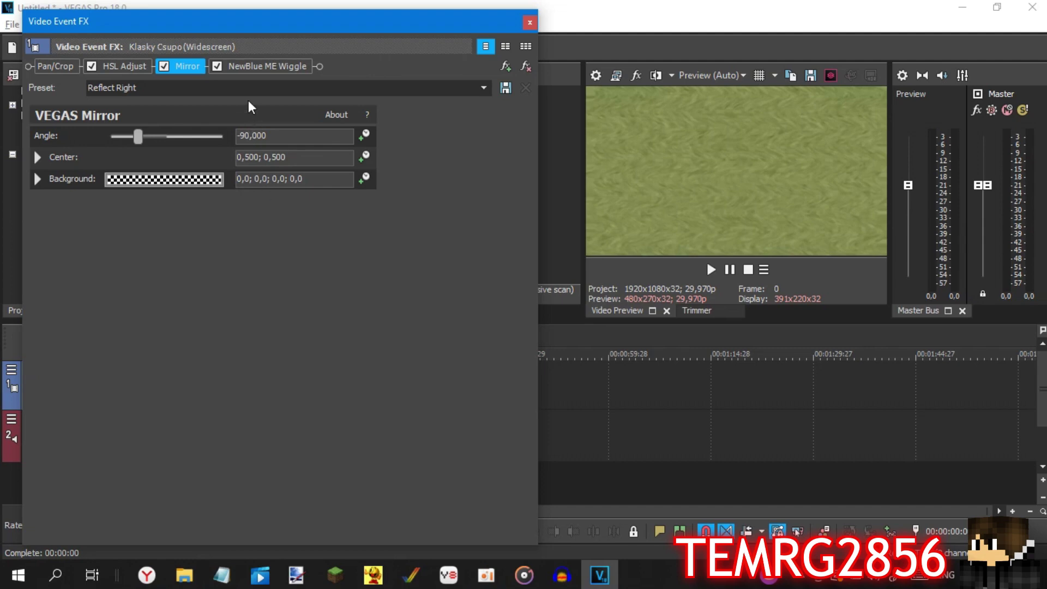
pyautogui.click(273, 71)
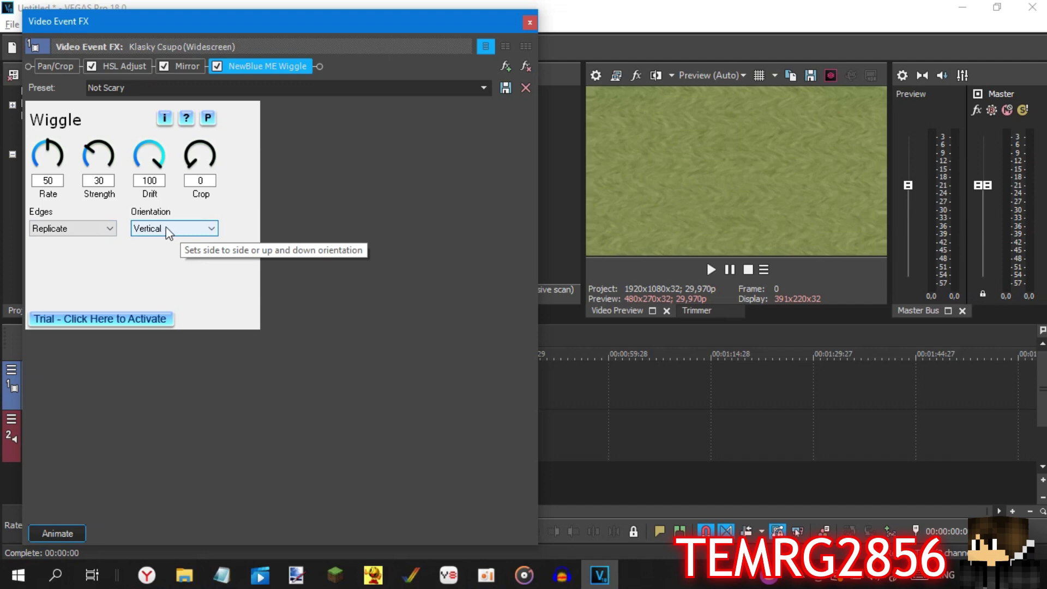
pyautogui.click(530, 23)
# Step: Check the time stretch and pitch change settings in the Klasky Csupo audio event's properties
pyautogui.rightClick(219, 453)
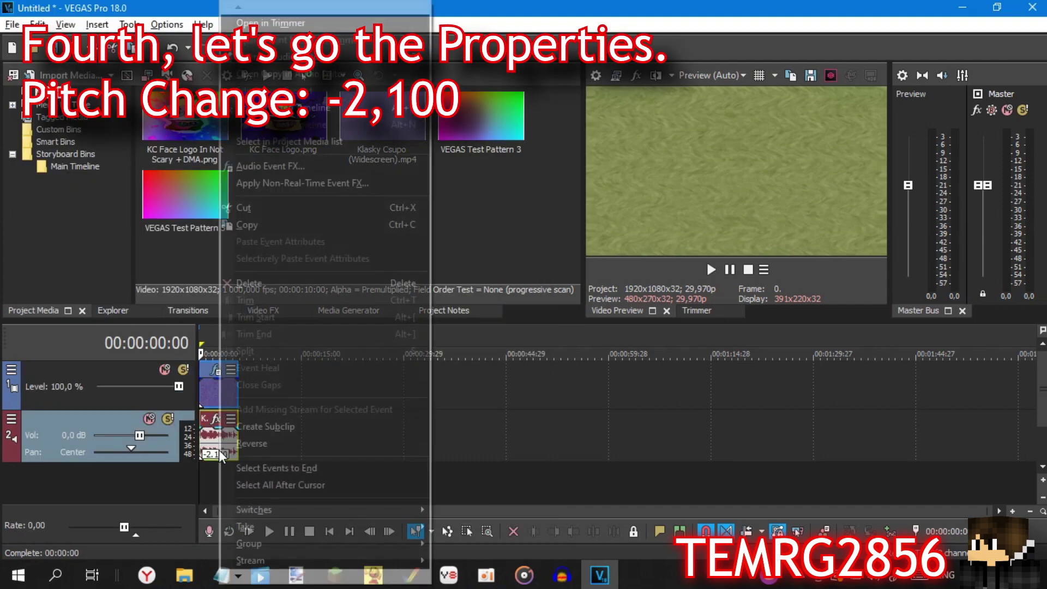
pyautogui.moveTo(289, 570)
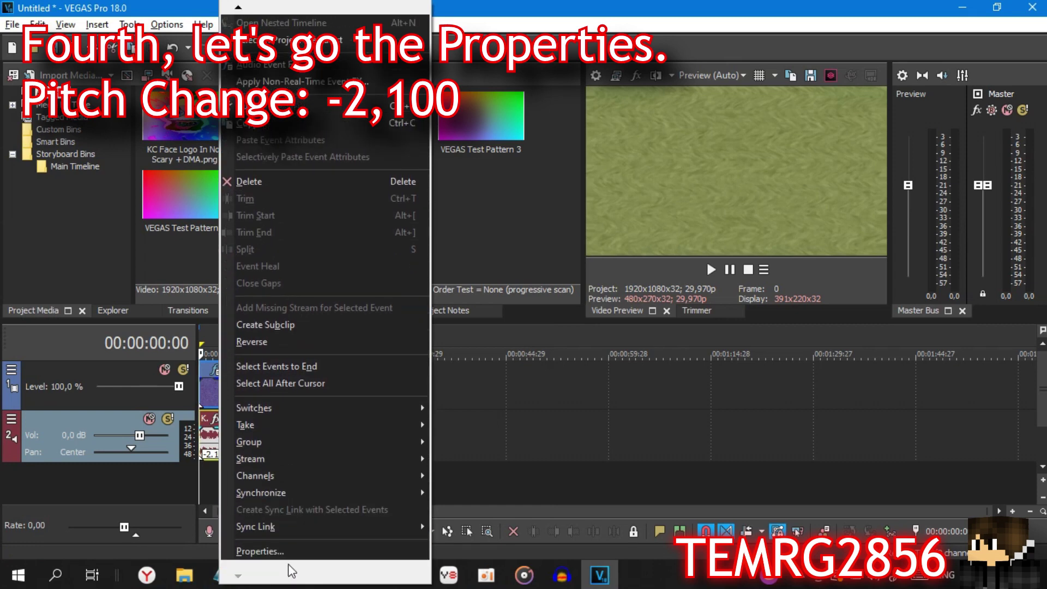
pyautogui.click(260, 551)
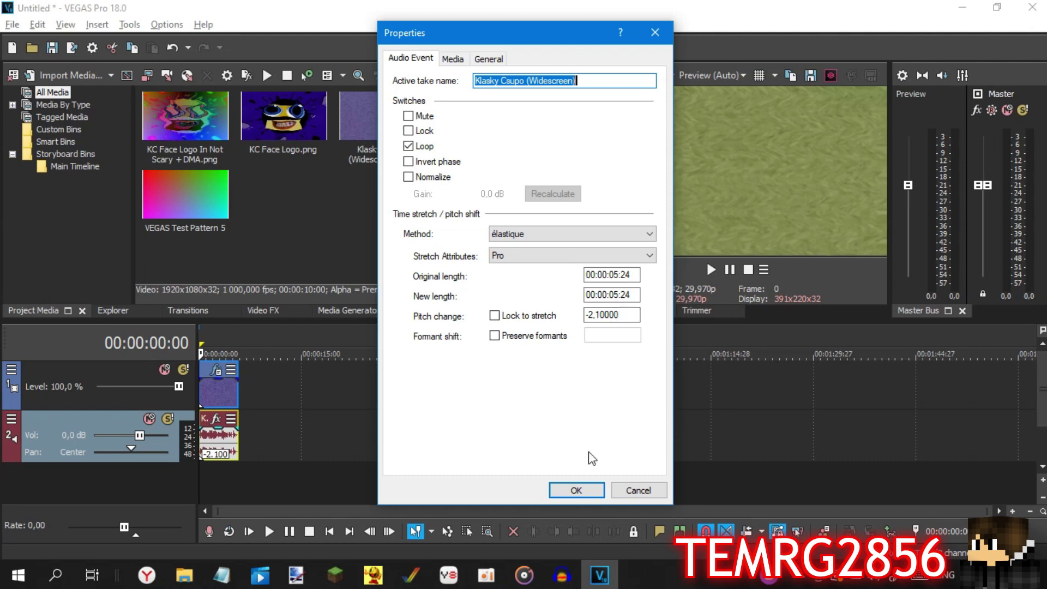
pyautogui.click(577, 489)
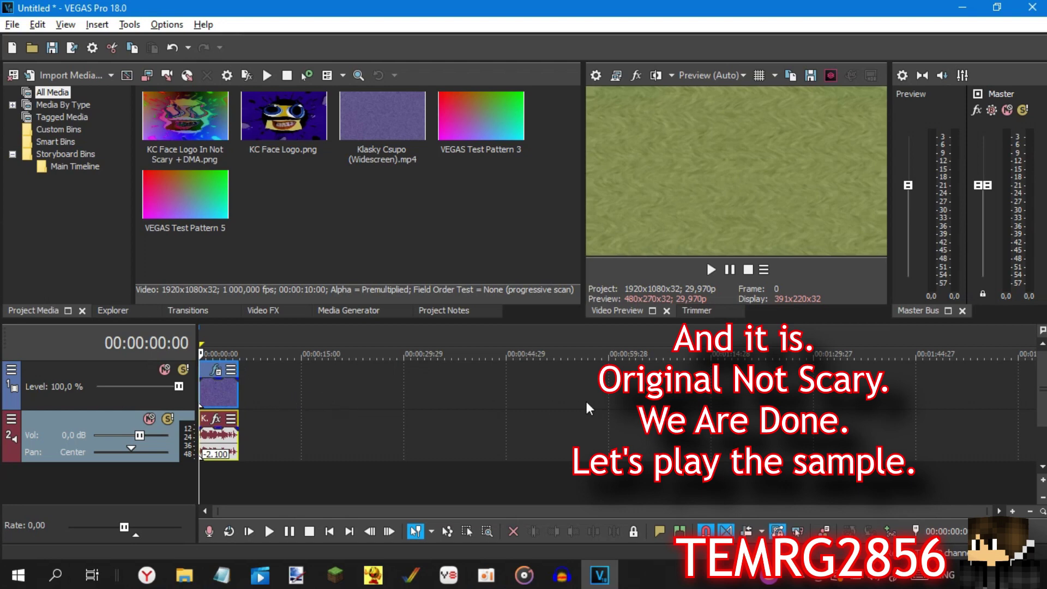
# Step: Play the project to preview the effect, and return the playback position to the start
pyautogui.click(710, 269)
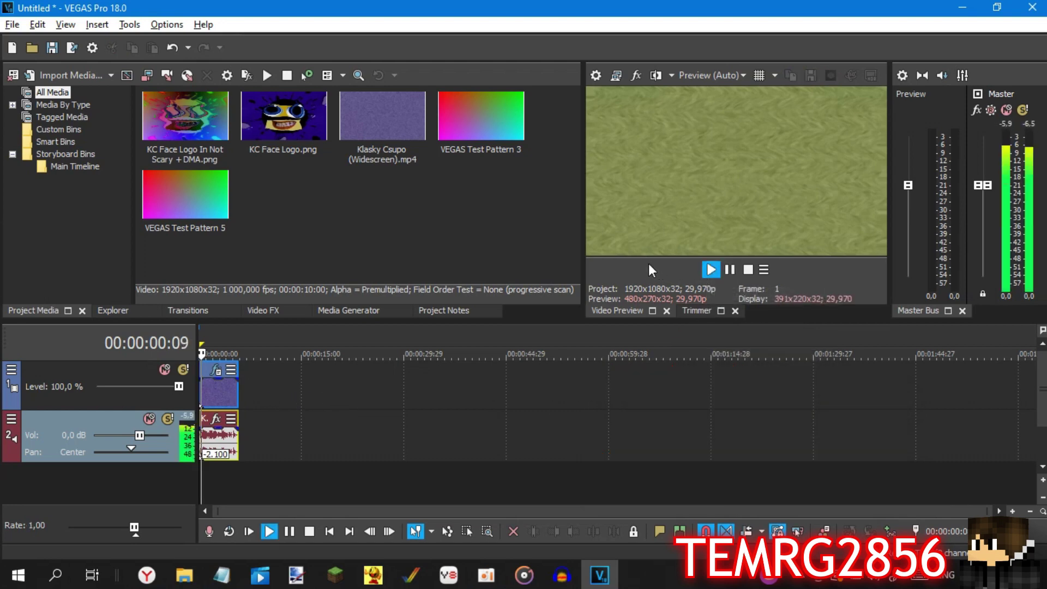
pyautogui.click(731, 270)
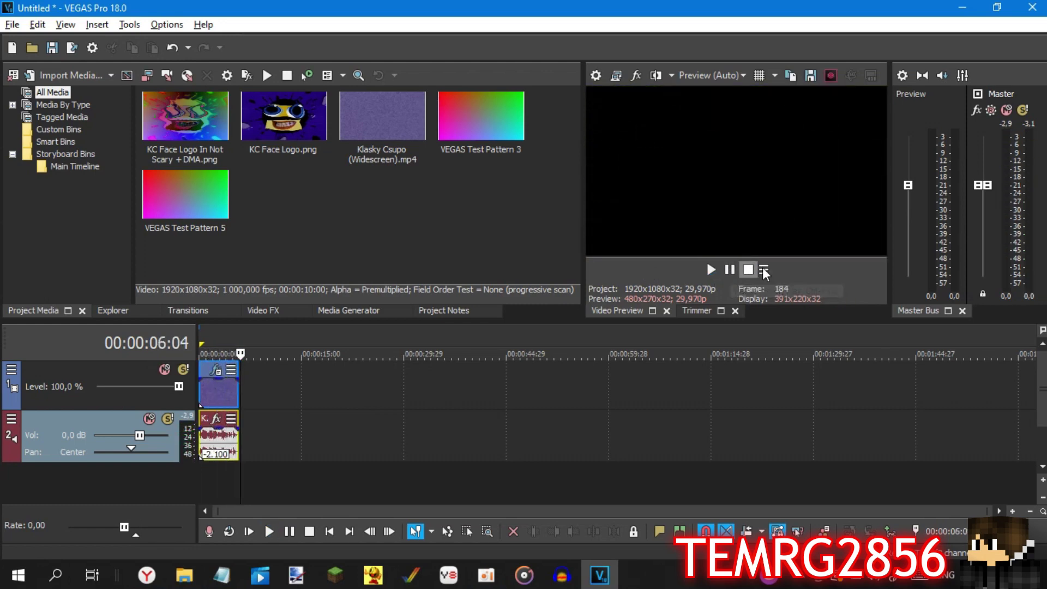
pyautogui.click(763, 269)
pyautogui.click(785, 339)
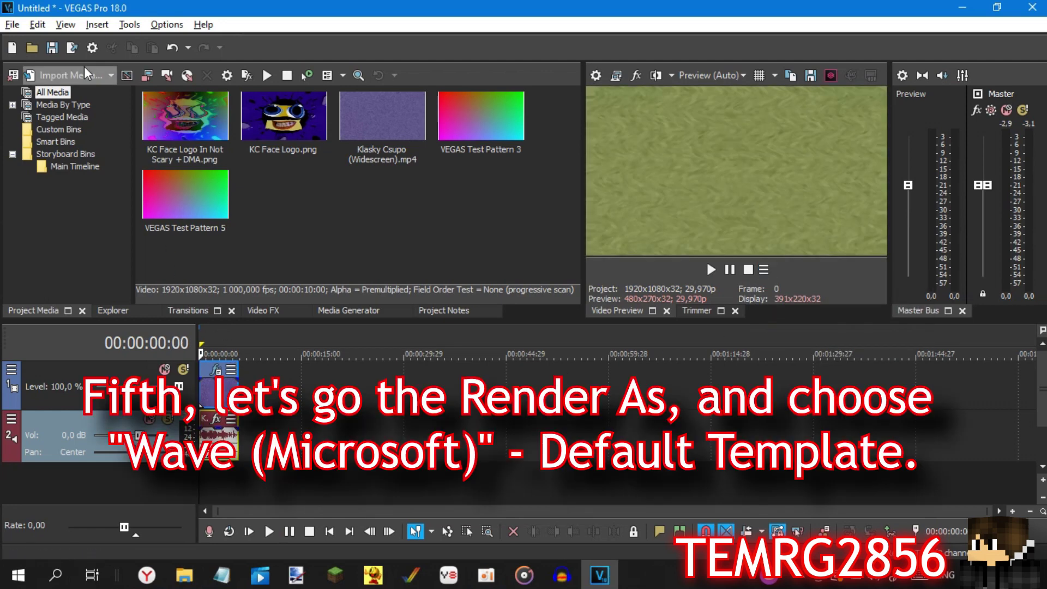
# Step: Set up a render in the Wave (Microsoft) format with the Default Template
pyautogui.click(73, 47)
pyautogui.scroll(-1, 509, 199)
pyautogui.moveTo(509, 199); pyautogui.dragTo(496, 306)
pyautogui.click(270, 269)
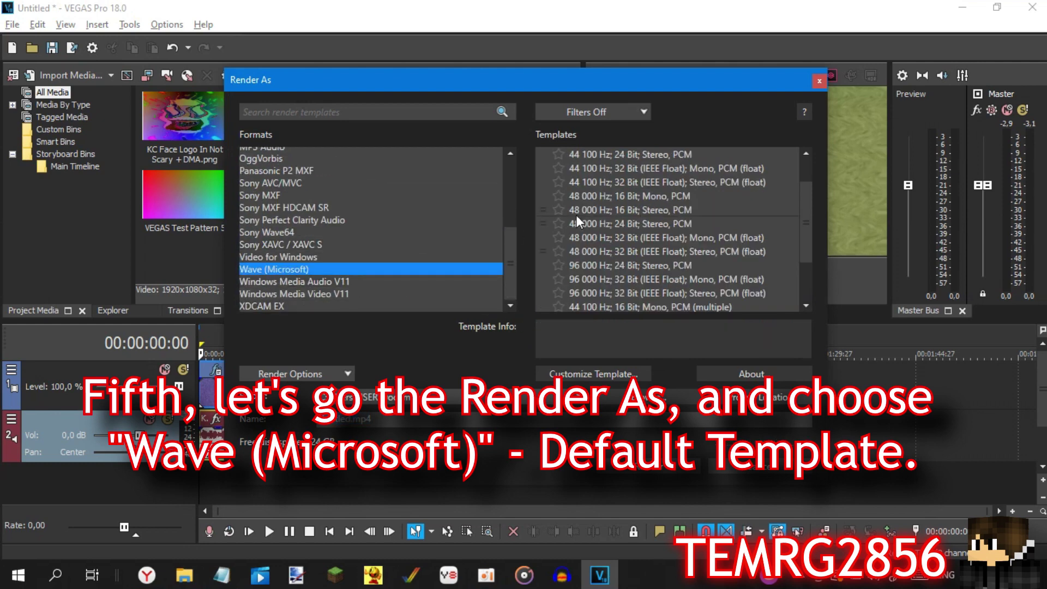
pyautogui.scroll(1, 807, 228)
pyautogui.click(577, 155)
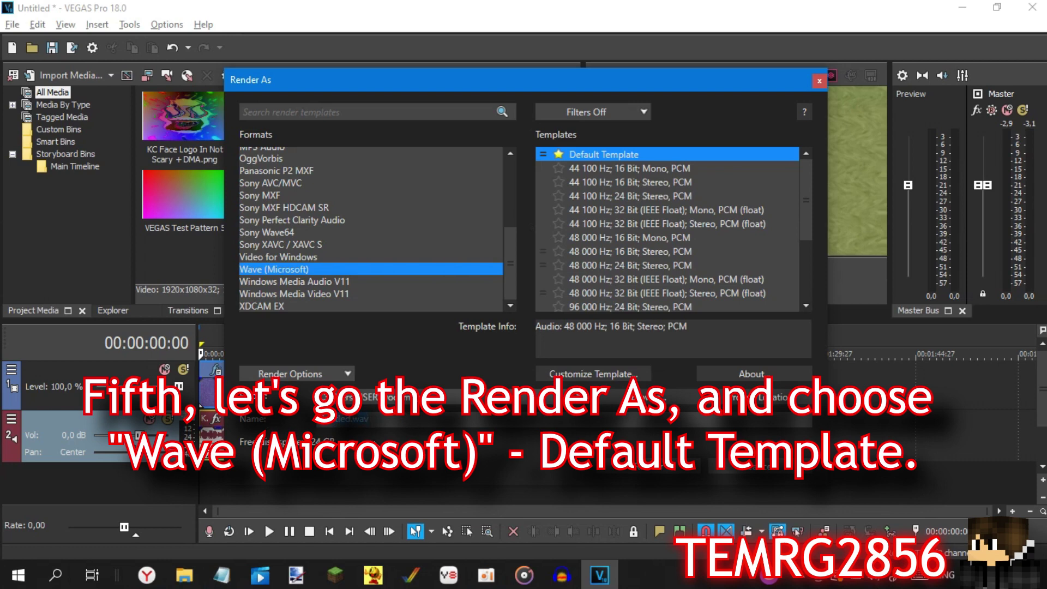
# Step: Name the output file Not Scary and render it to the Documents folder
pyautogui.write('Scary')
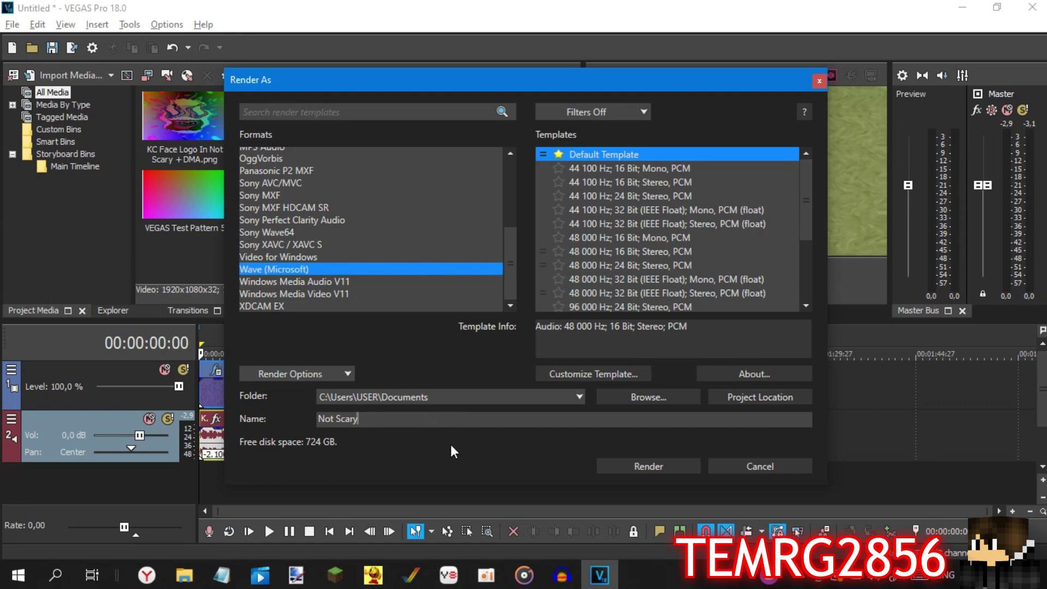
pyautogui.click(637, 467)
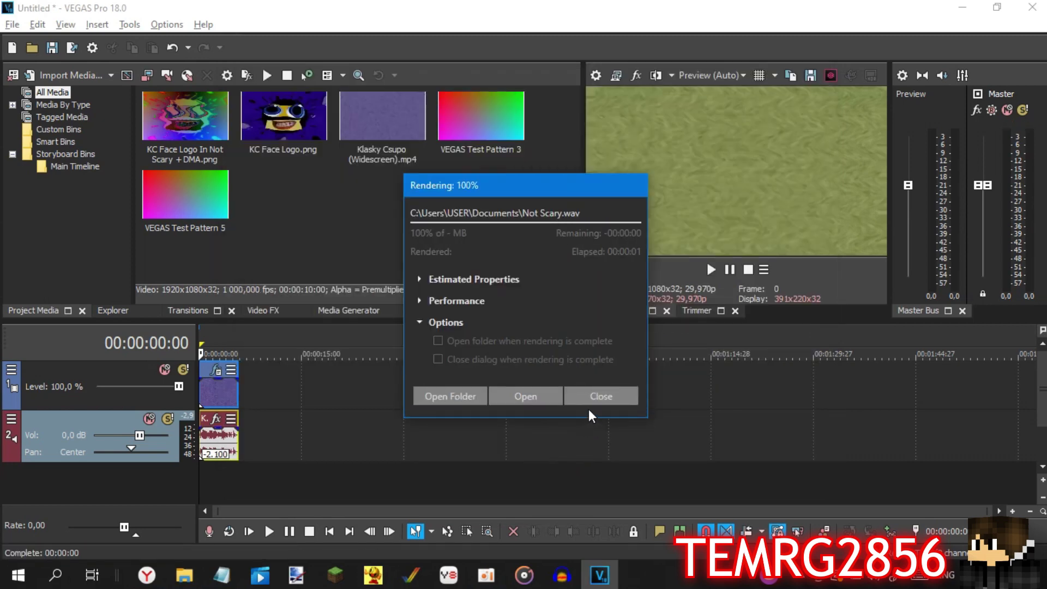
pyautogui.click(593, 396)
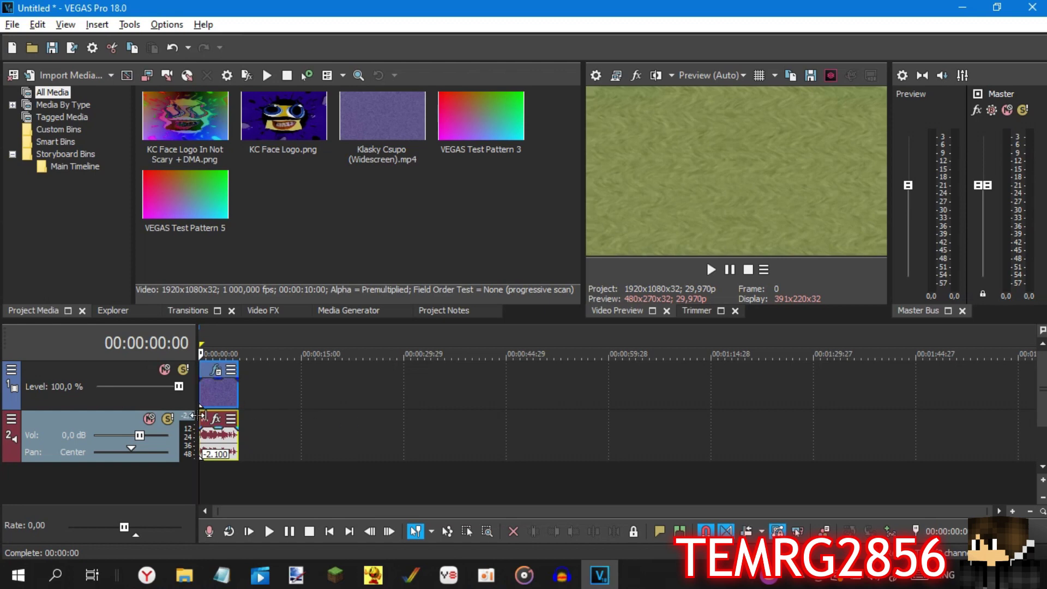
# Step: Delete the original audio track and open the rendered Not Scary WAV from Documents onto the timeline in its place
pyautogui.rightClick(112, 417)
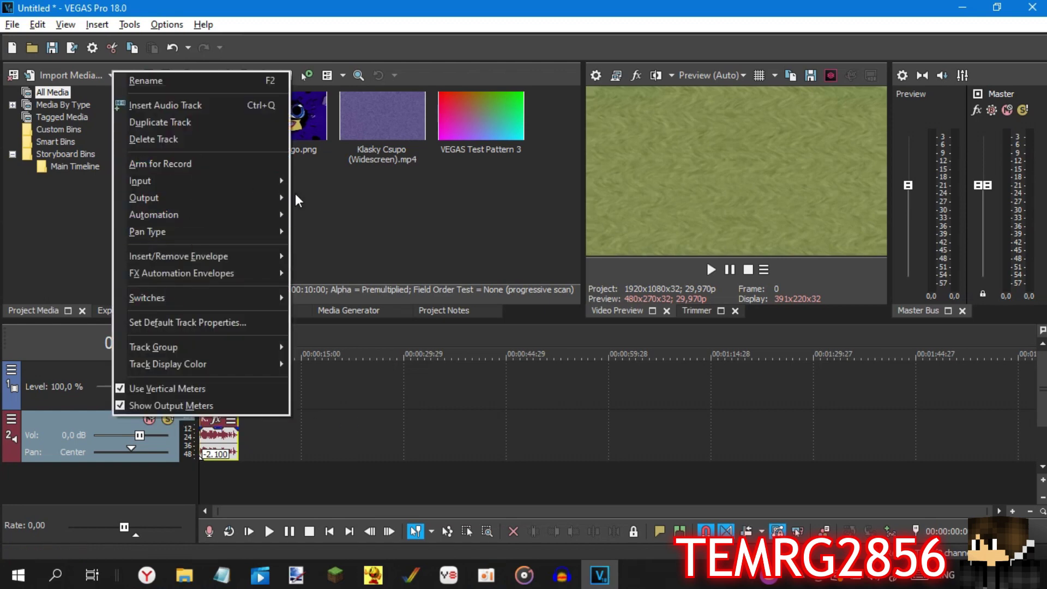
pyautogui.click(208, 139)
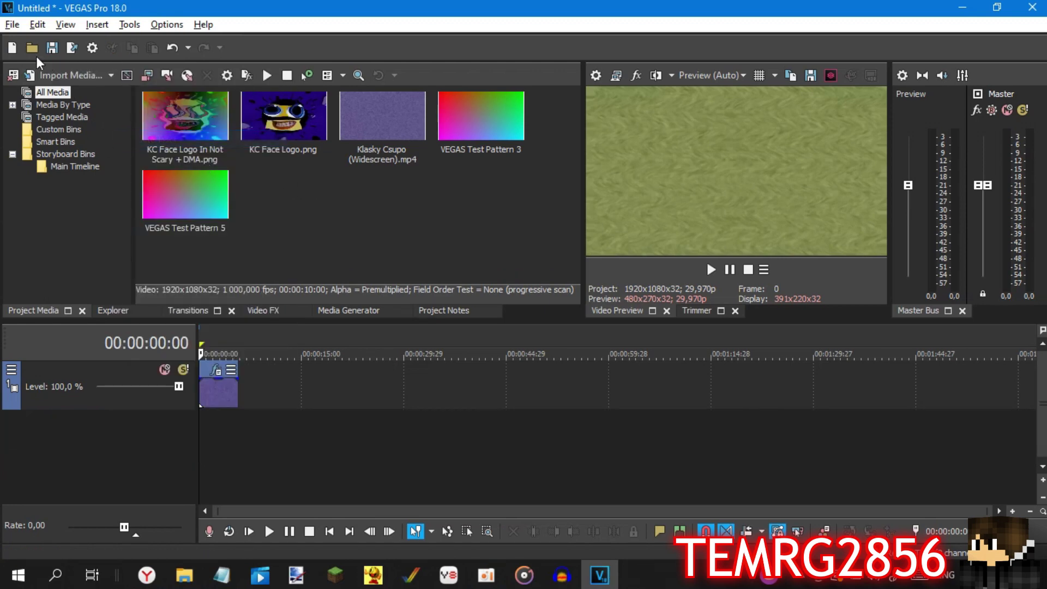
pyautogui.click(31, 47)
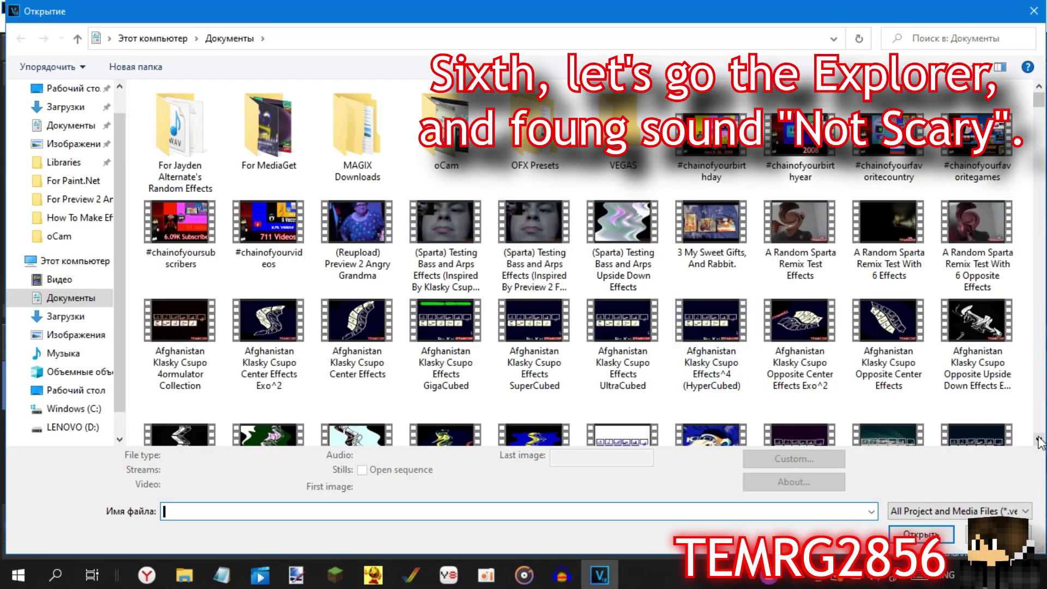
pyautogui.scroll(-10, 1039, 440)
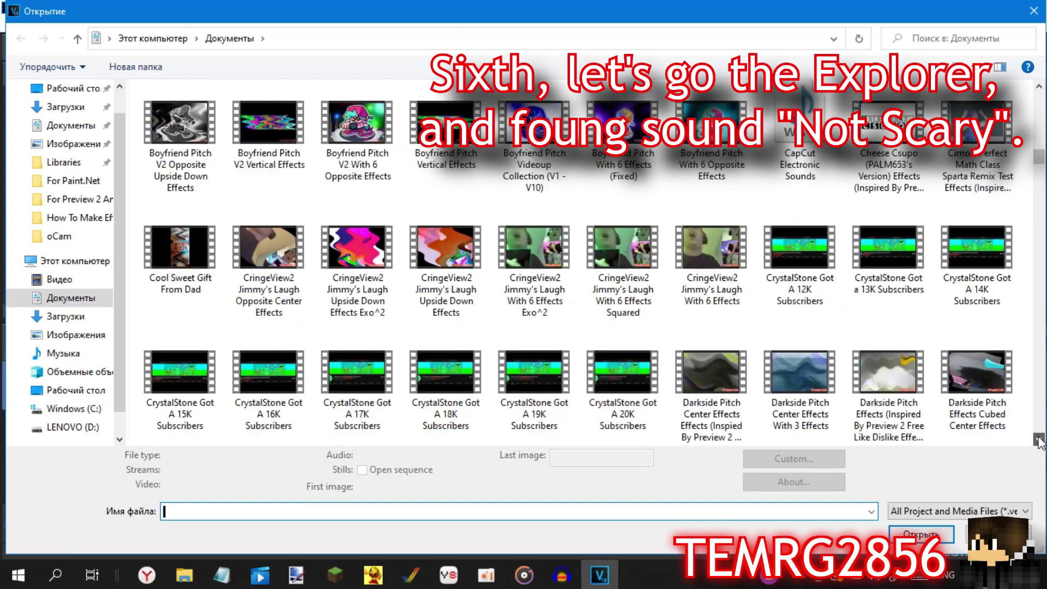
pyautogui.scroll(-20, 1039, 439)
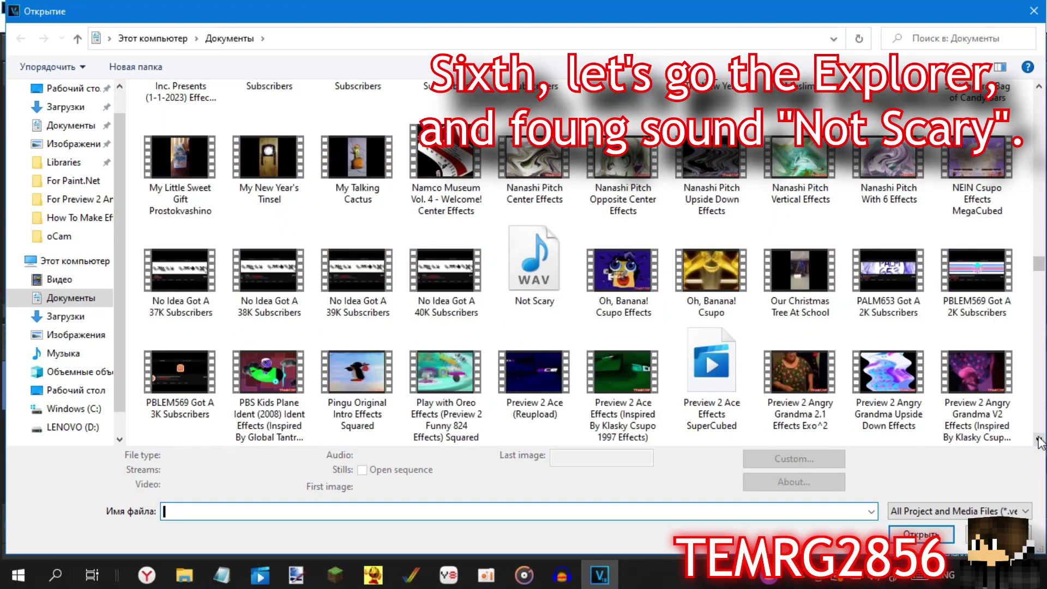
pyautogui.doubleClick(554, 307)
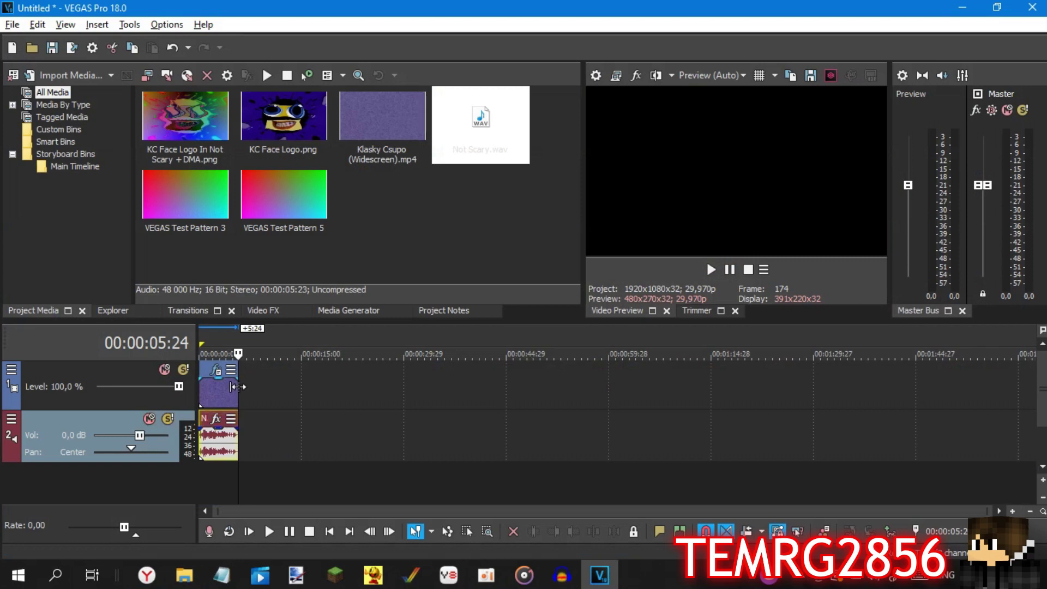
# Step: Select the video event and return the cursor to the start of the timeline
pyautogui.click(236, 387)
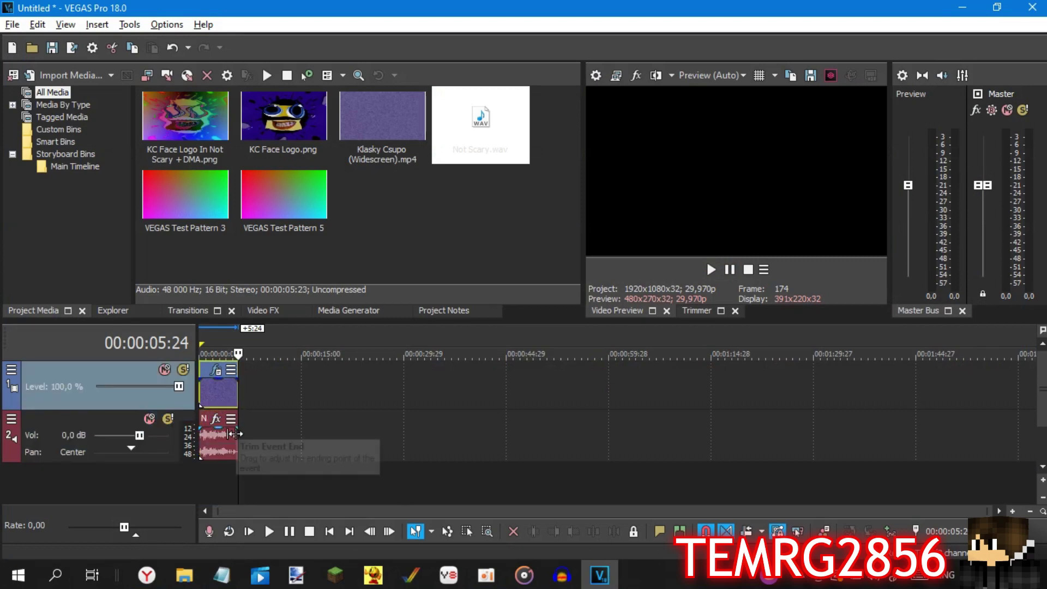
pyautogui.click(233, 433)
pyautogui.click(235, 396)
pyautogui.hotkey('ctrl', 'Home')
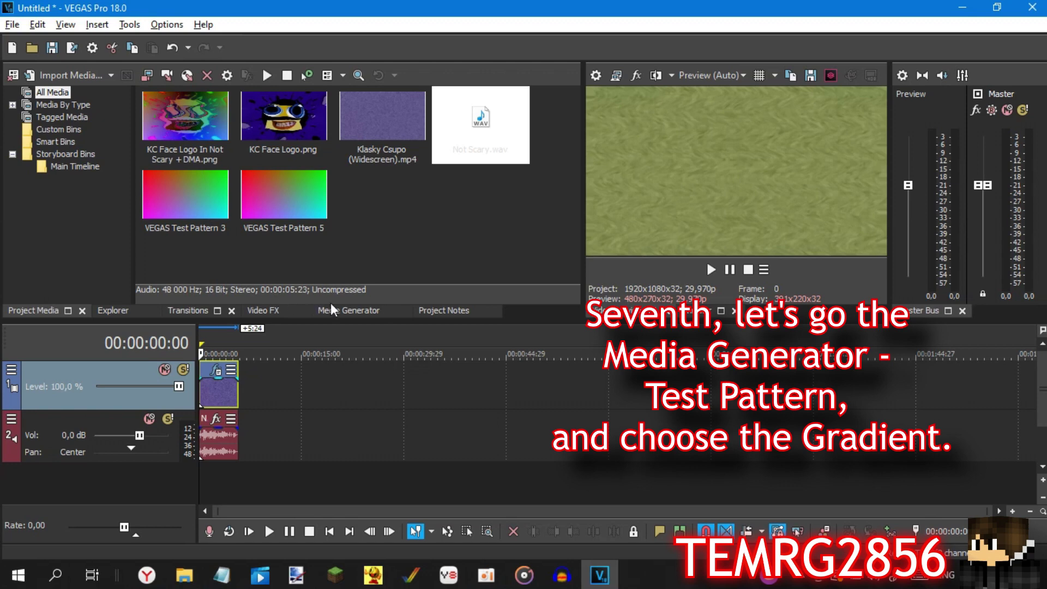
# Step: Place the VEGAS Test Pattern 3 gradient on a new track above the video, starting at the beginning of the timeline
pyautogui.click(344, 308)
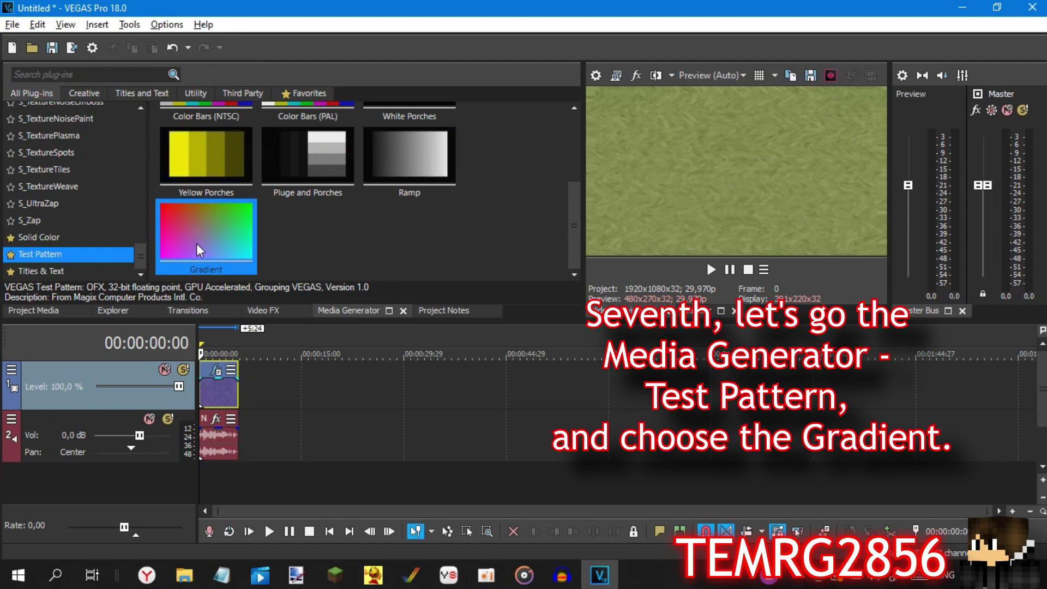
pyautogui.click(24, 308)
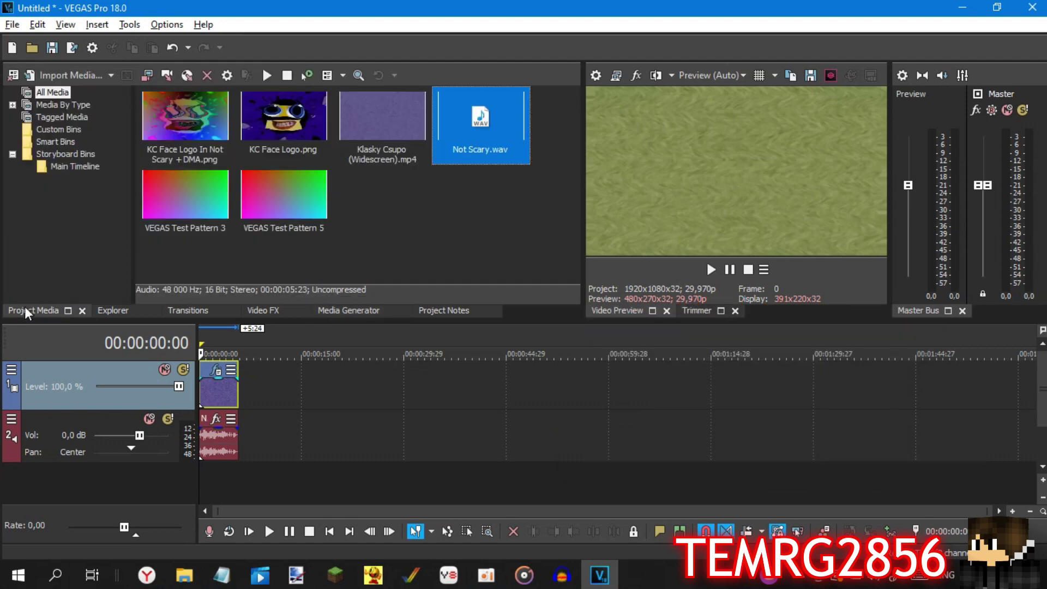
pyautogui.moveTo(214, 208); pyautogui.dragTo(208, 339)
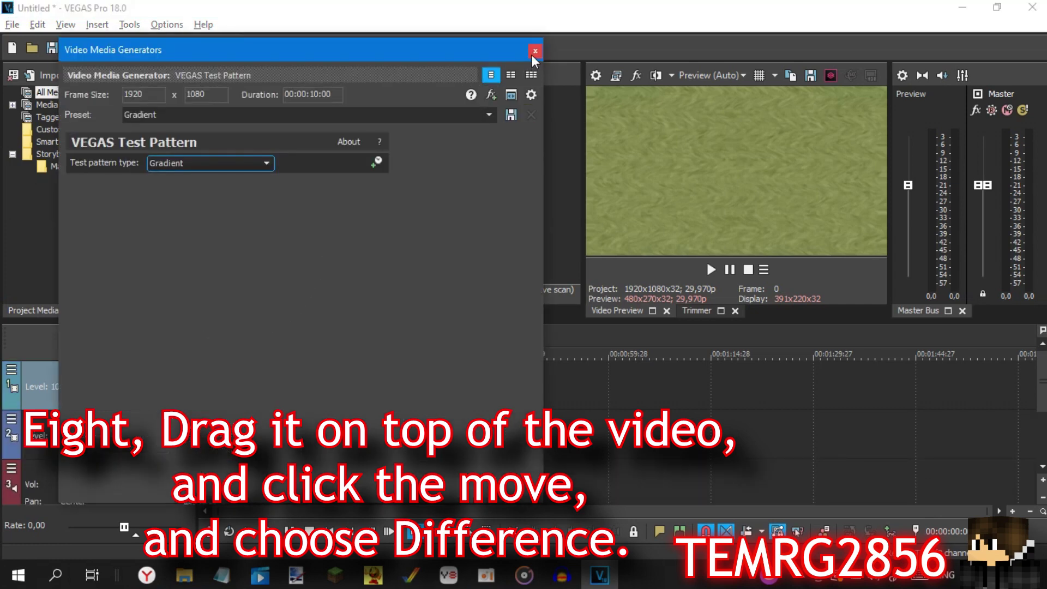
pyautogui.click(535, 51)
# Step: Set the gradient track's compositing mode to Difference and trim the gradient event to end with the video event
pyautogui.click(11, 370)
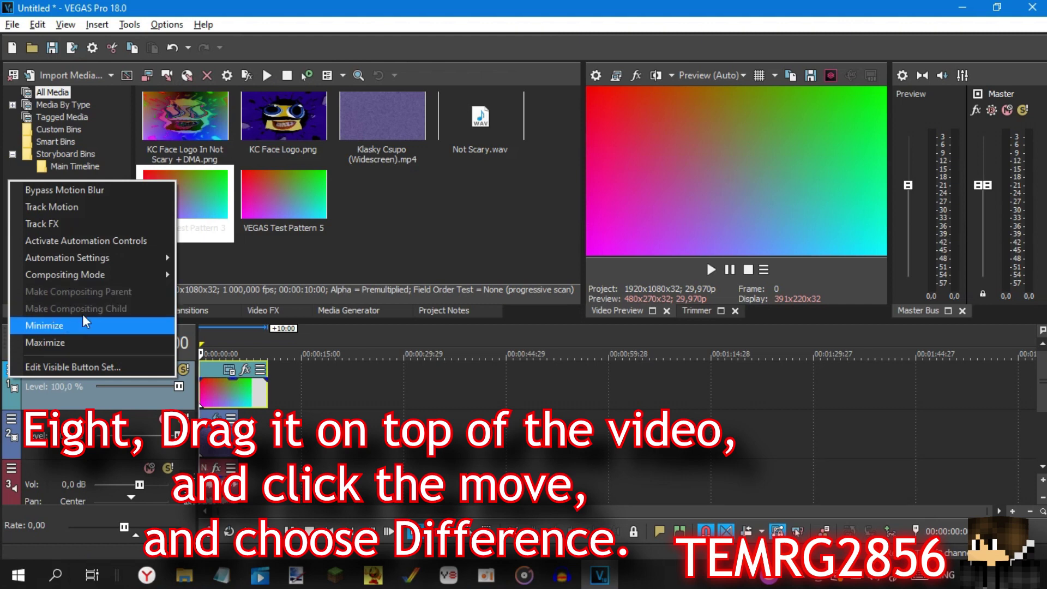
pyautogui.click(11, 371)
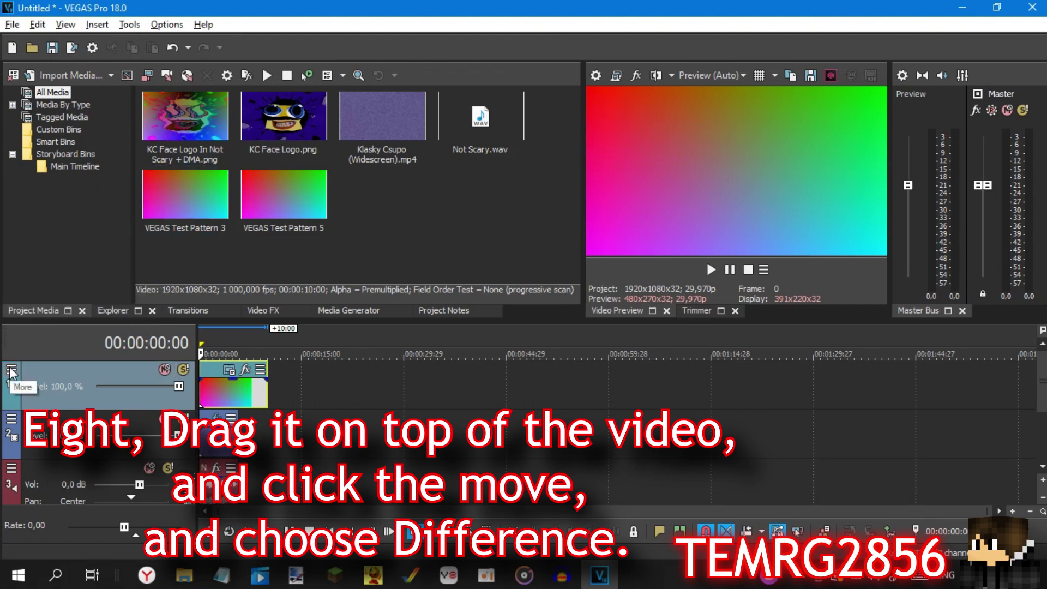
pyautogui.click(10, 369)
pyautogui.moveTo(87, 276)
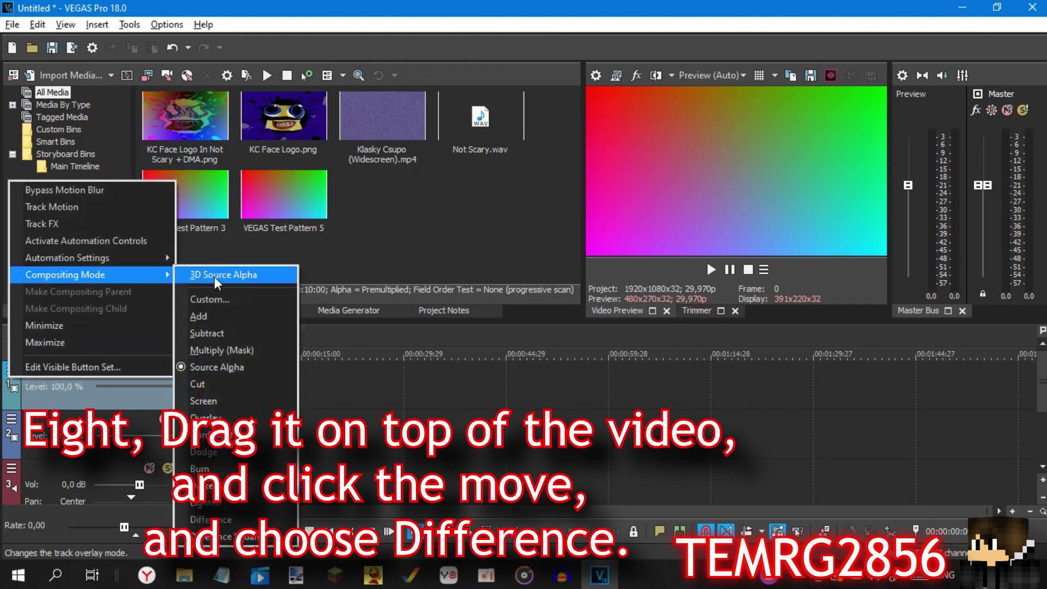
pyautogui.click(243, 521)
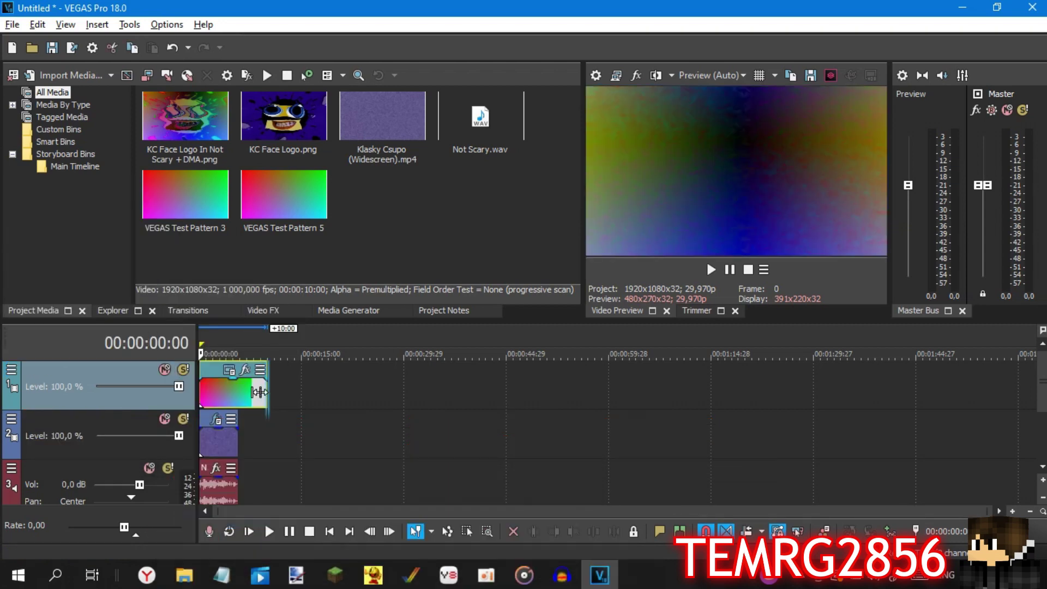
pyautogui.moveTo(240, 398); pyautogui.dragTo(235, 398)
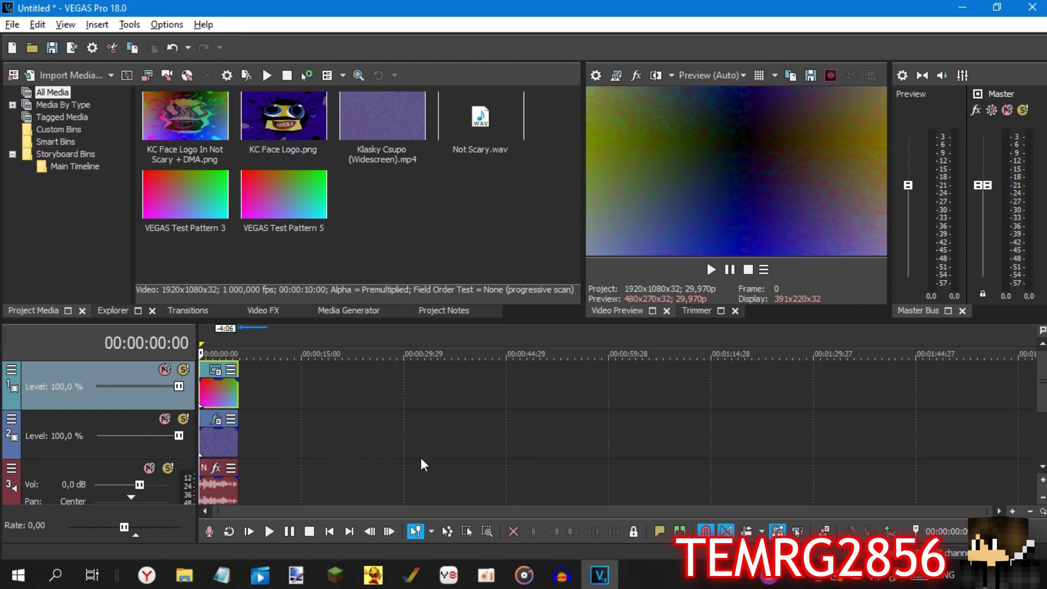
# Step: Set the Not Scary audio event's time stretch method to élastique with Pro stretch attributes and its pitch change to 1
pyautogui.press('Delete')
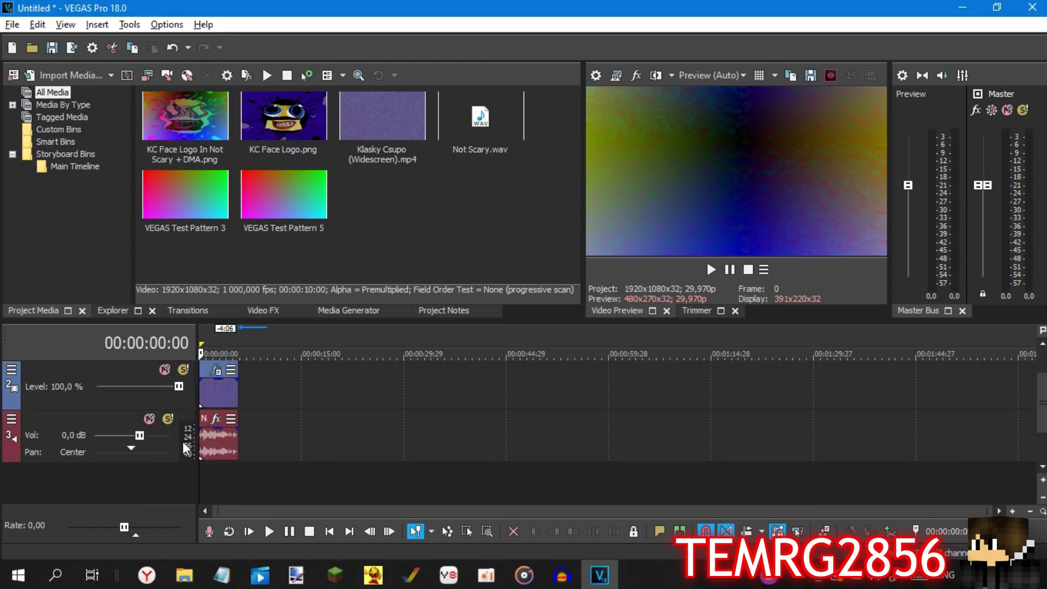
pyautogui.rightClick(215, 443)
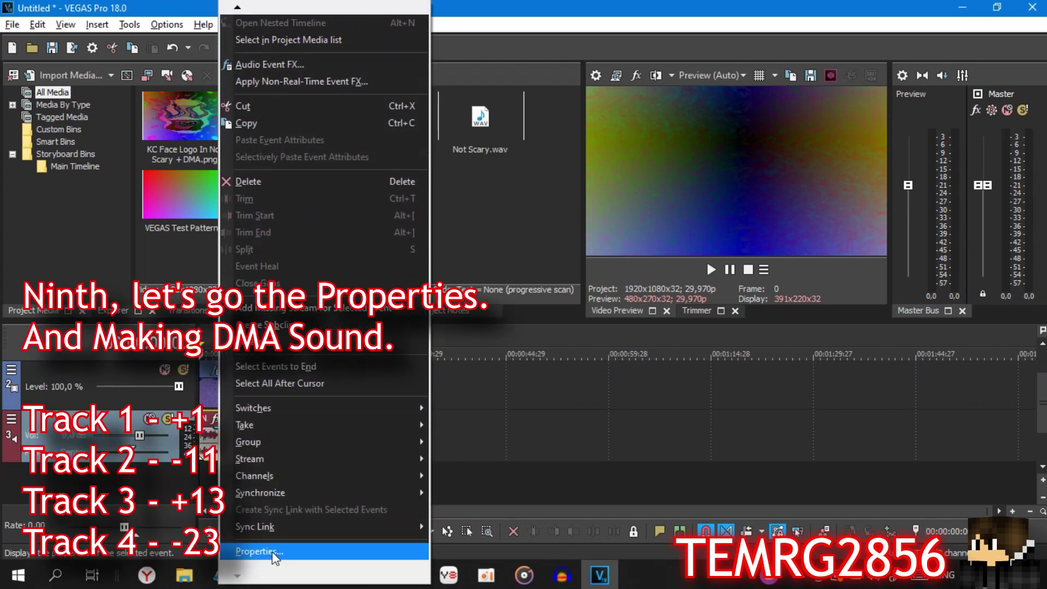
pyautogui.click(274, 552)
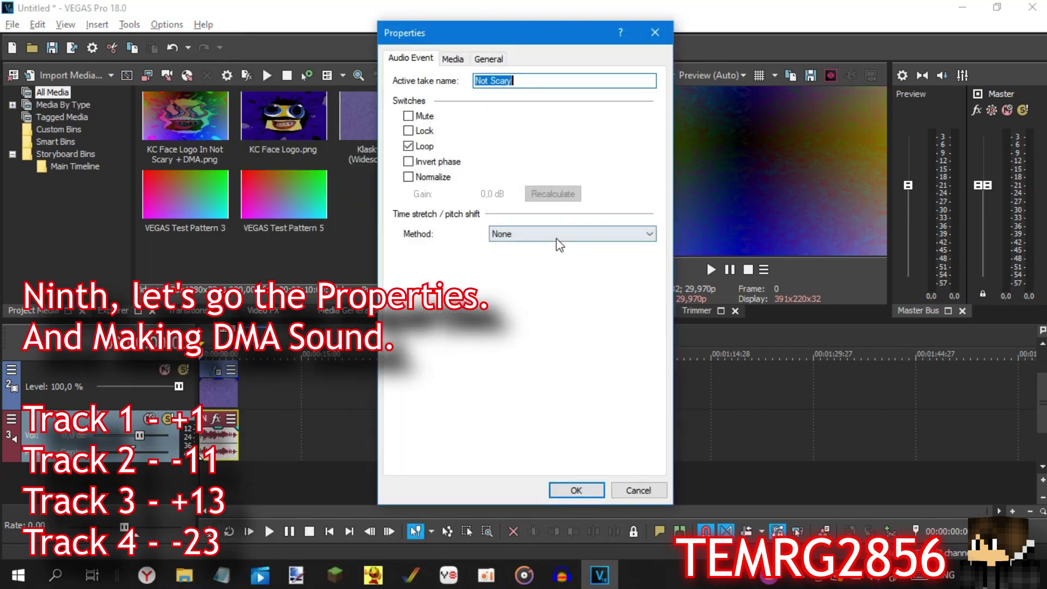
pyautogui.click(554, 239)
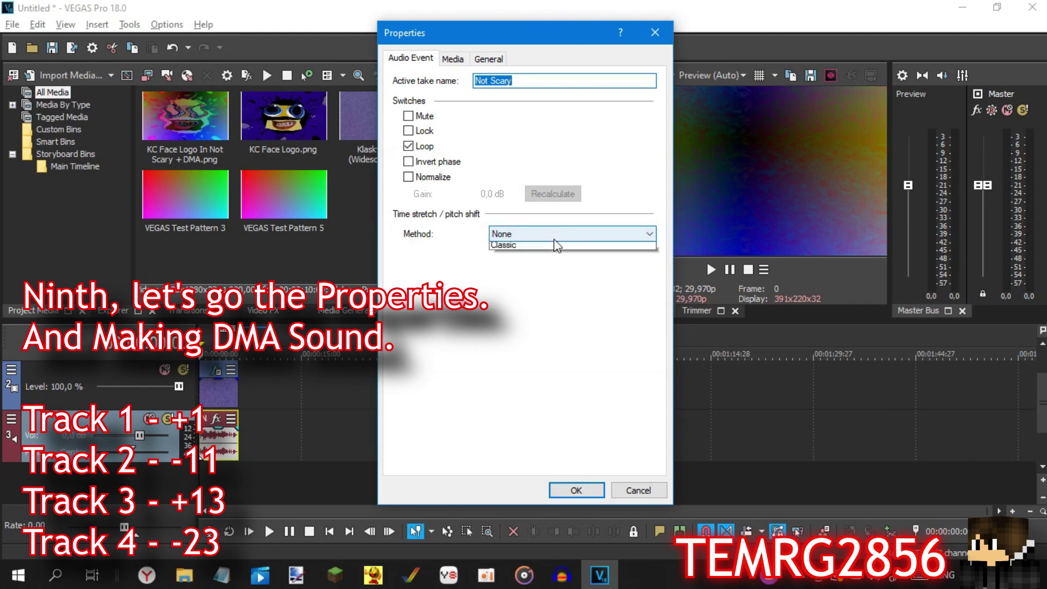
pyautogui.click(545, 258)
pyautogui.click(545, 256)
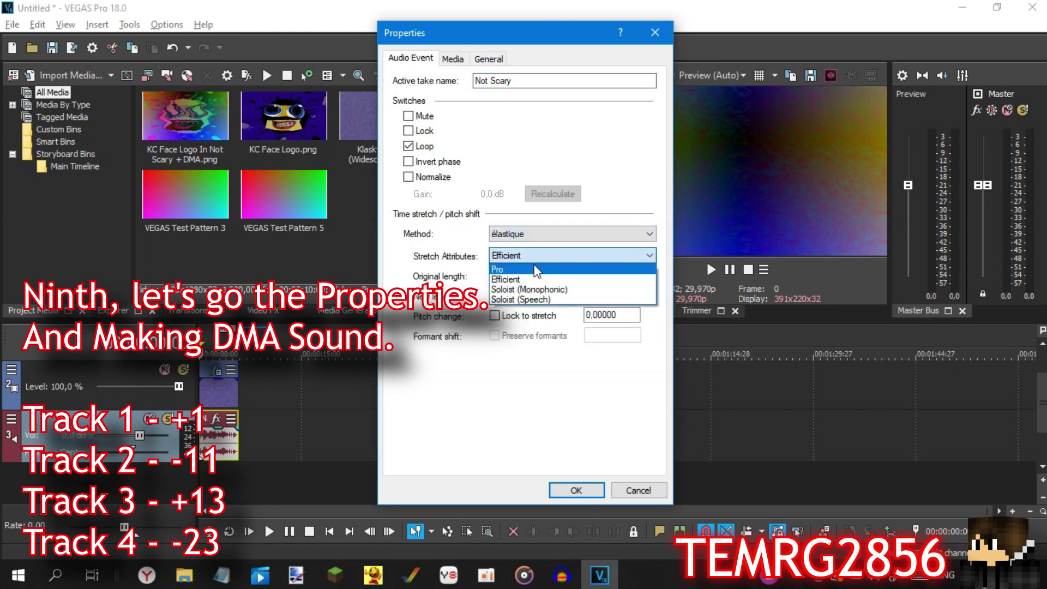
pyautogui.click(545, 269)
pyautogui.doubleClick(593, 311)
pyautogui.write('1')
pyautogui.press('Return')
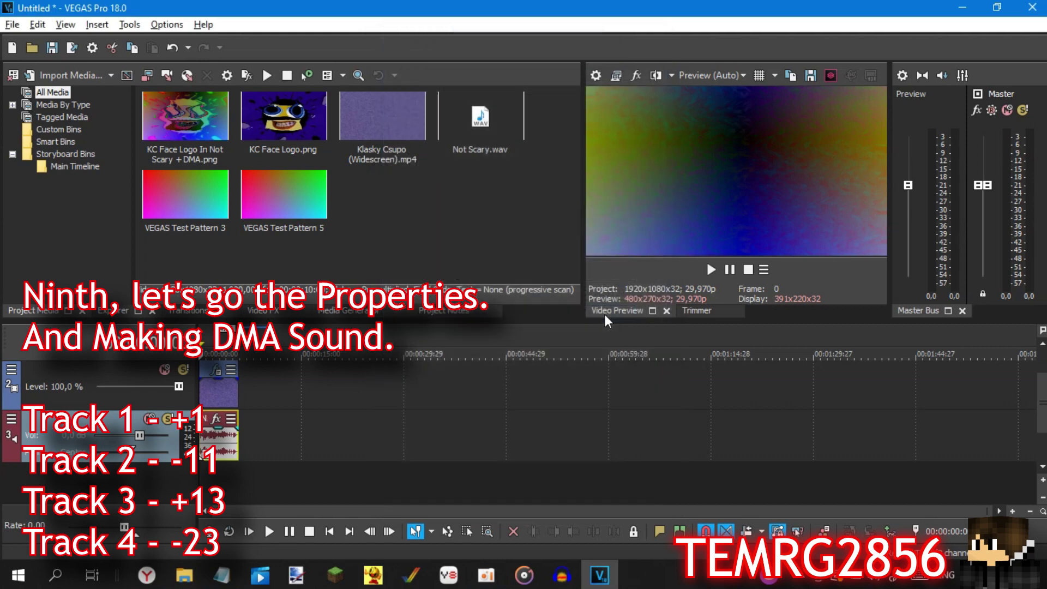
# Step: Duplicate the audio event onto a new track below, starting at the timeline's beginning, and set the copy's pitch change to -11
pyautogui.press('Down')
pyautogui.press('End')
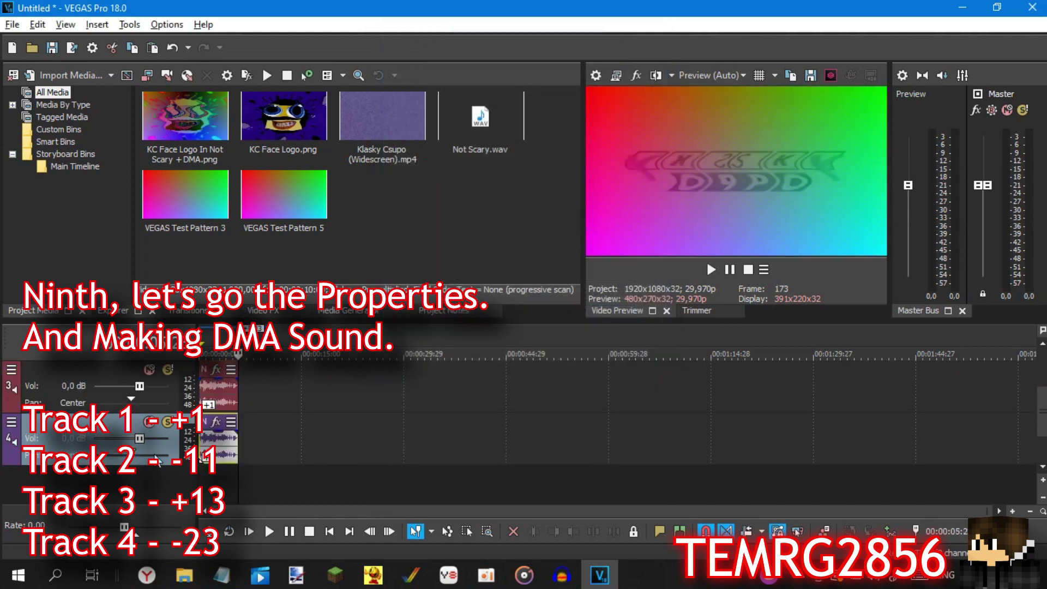
pyautogui.press('Home')
pyautogui.rightClick(214, 448)
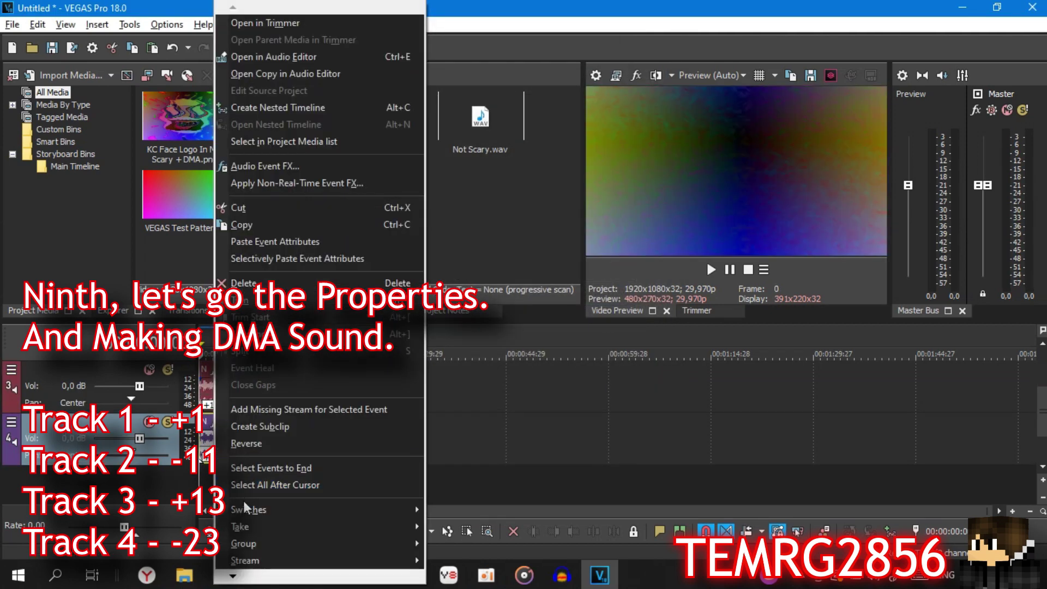
pyautogui.click(245, 549)
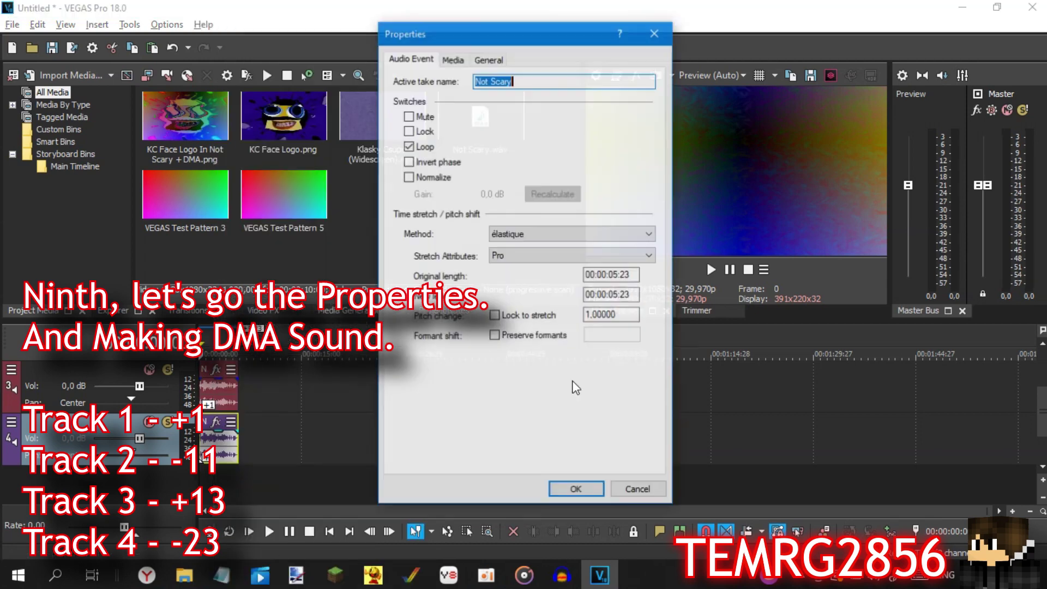
pyautogui.doubleClick(606, 315)
pyautogui.press('Return')
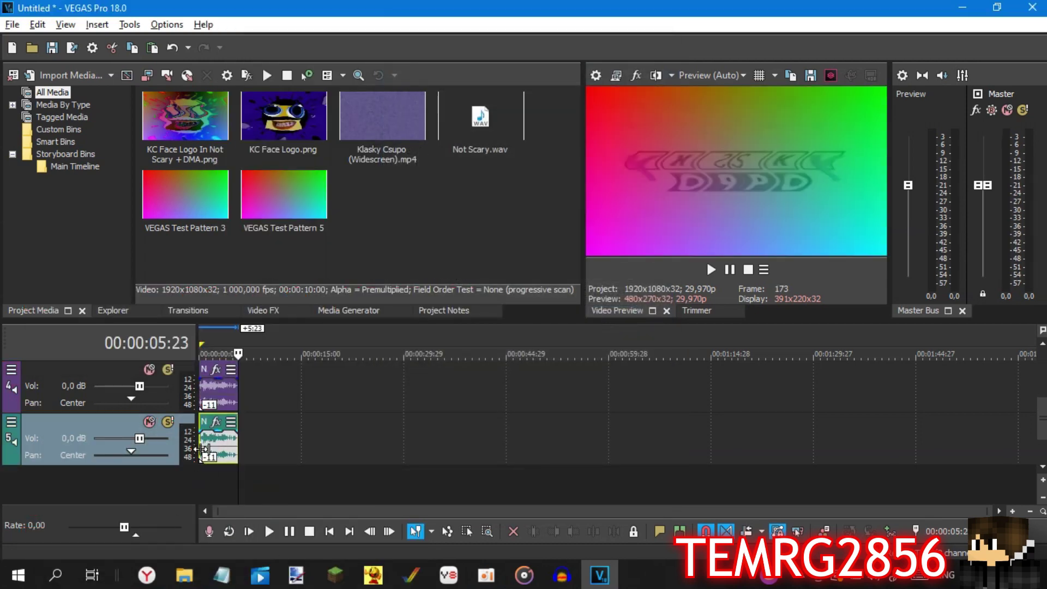
# Step: Return the cursor to the timeline's start and set the pitch change of the audio copy on track 5 to 13
pyautogui.click(206, 442)
pyautogui.rightClick(208, 442)
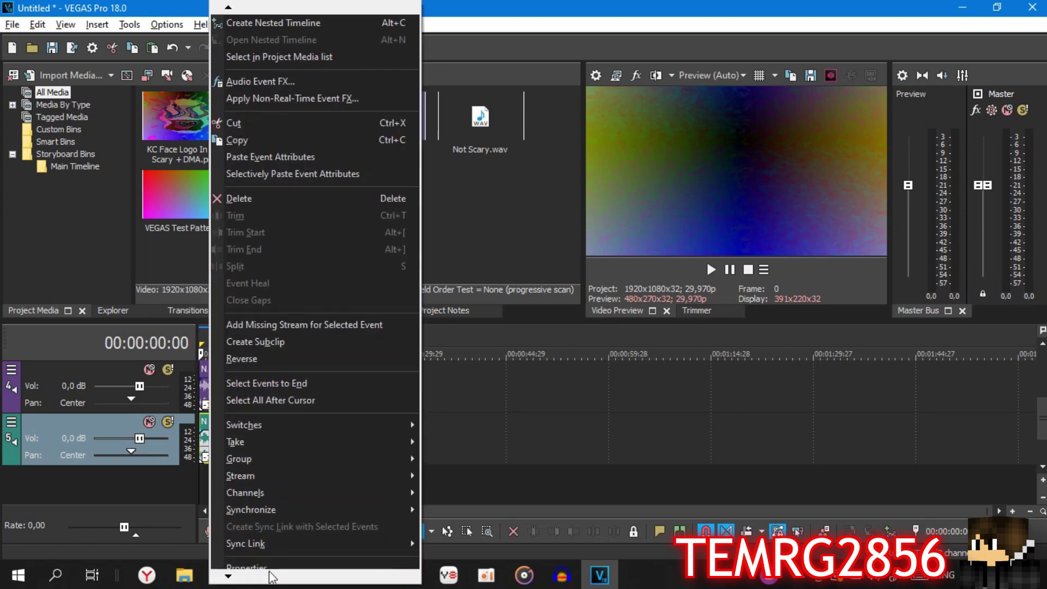
pyautogui.click(251, 564)
pyautogui.doubleClick(618, 316)
pyautogui.write('13')
pyautogui.press('Return')
# Step: Paste another copy of the audio event onto a new track 6 and set its pitch change to -23
pyautogui.hotkey('ctrl', 'v')
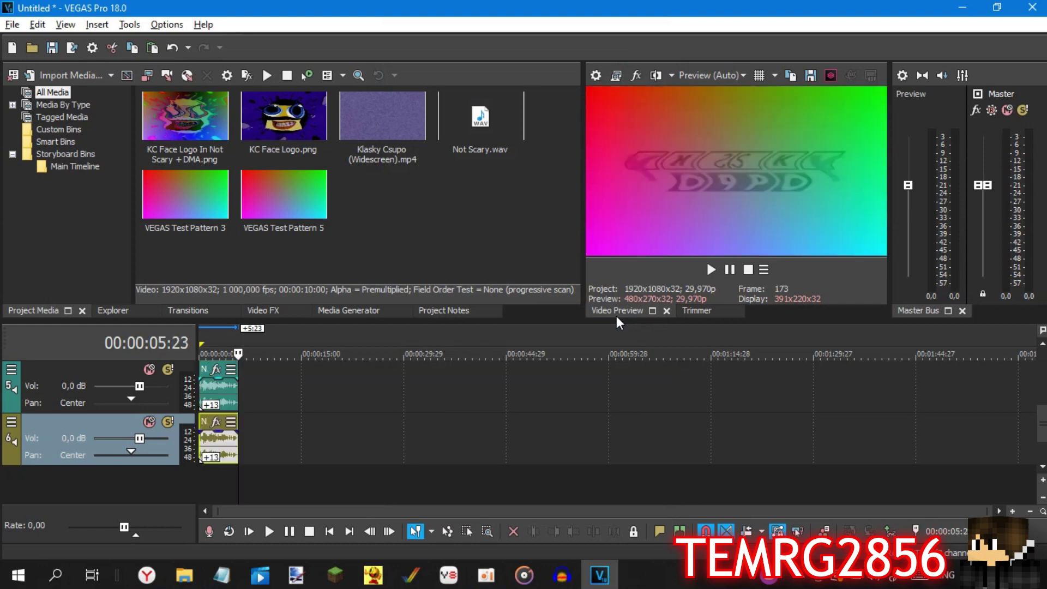
pyautogui.click(202, 447)
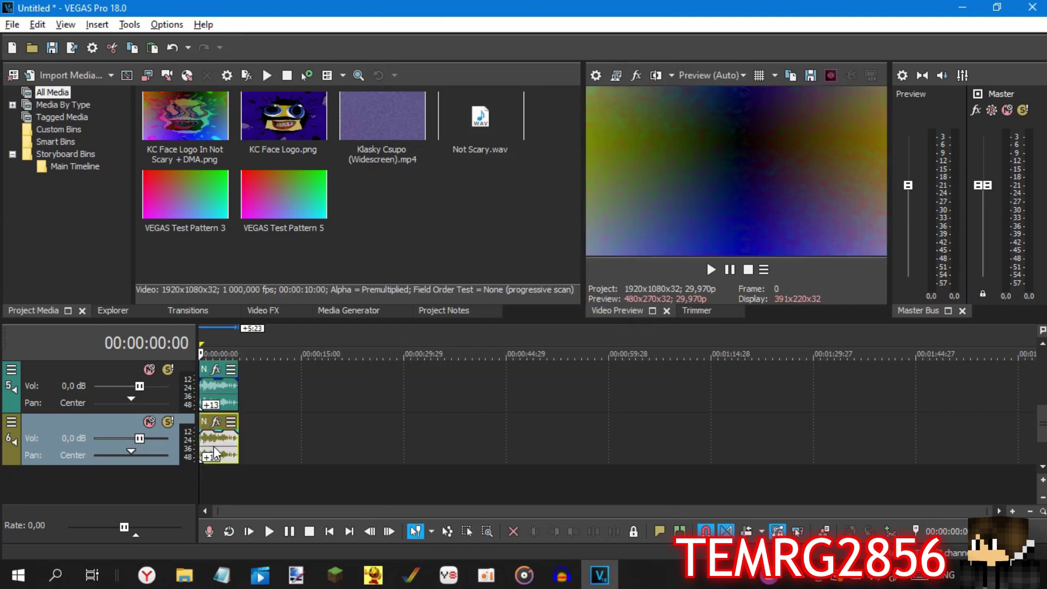
pyautogui.rightClick(202, 448)
pyautogui.click(296, 551)
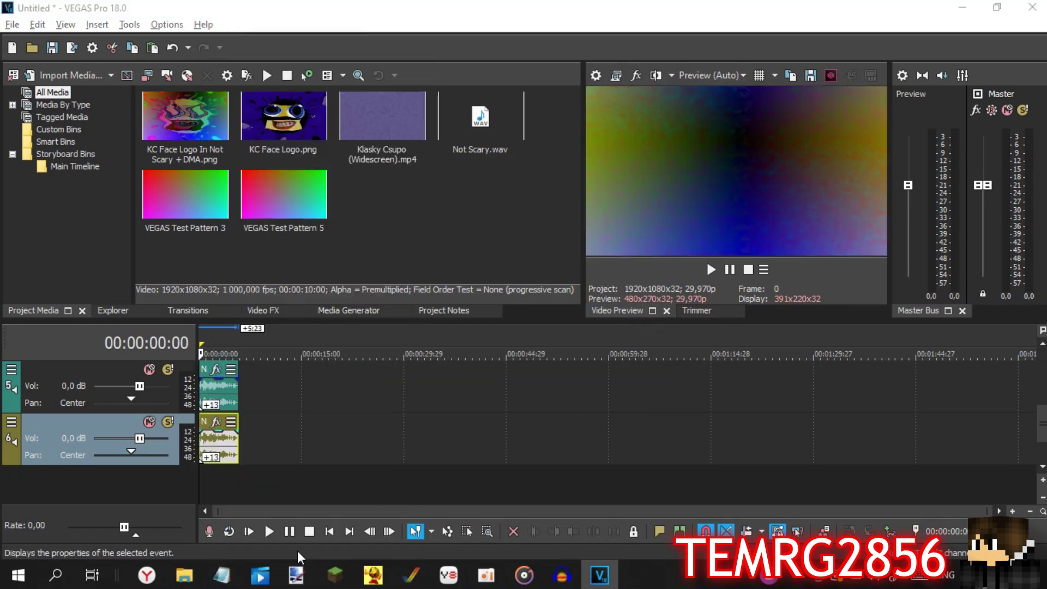
pyautogui.doubleClick(597, 315)
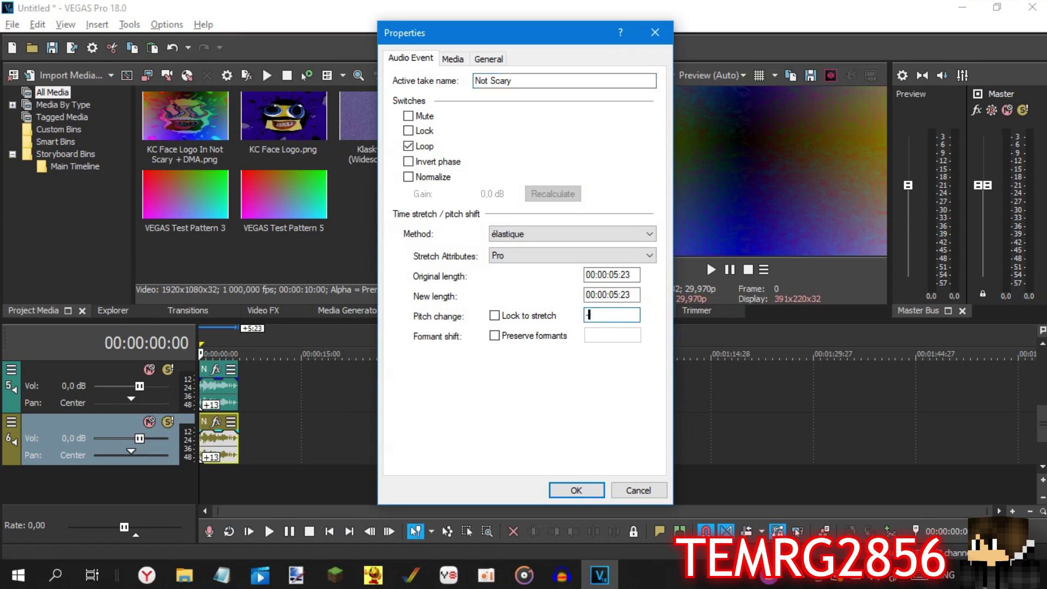
pyautogui.press('Return')
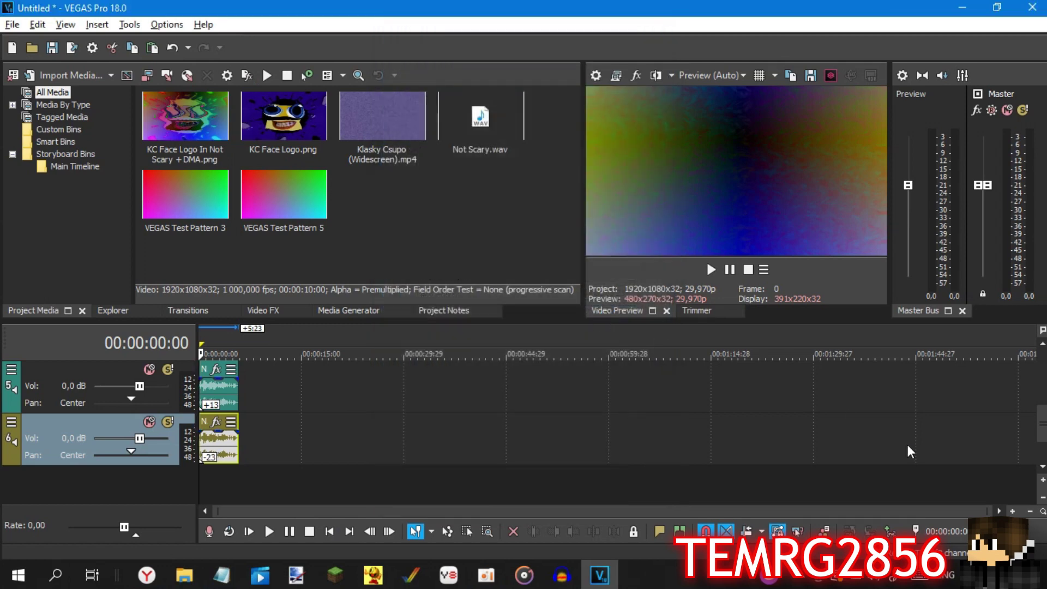
# Step: Play the finished Not Scary + DMA effect through from the start, stop playback and return the cursor to the timeline's beginning
pyautogui.moveTo(988, 511)
pyautogui.mouseDown()
pyautogui.moveTo(596, 513)
pyautogui.moveTo(988, 511)
pyautogui.mouseUp()
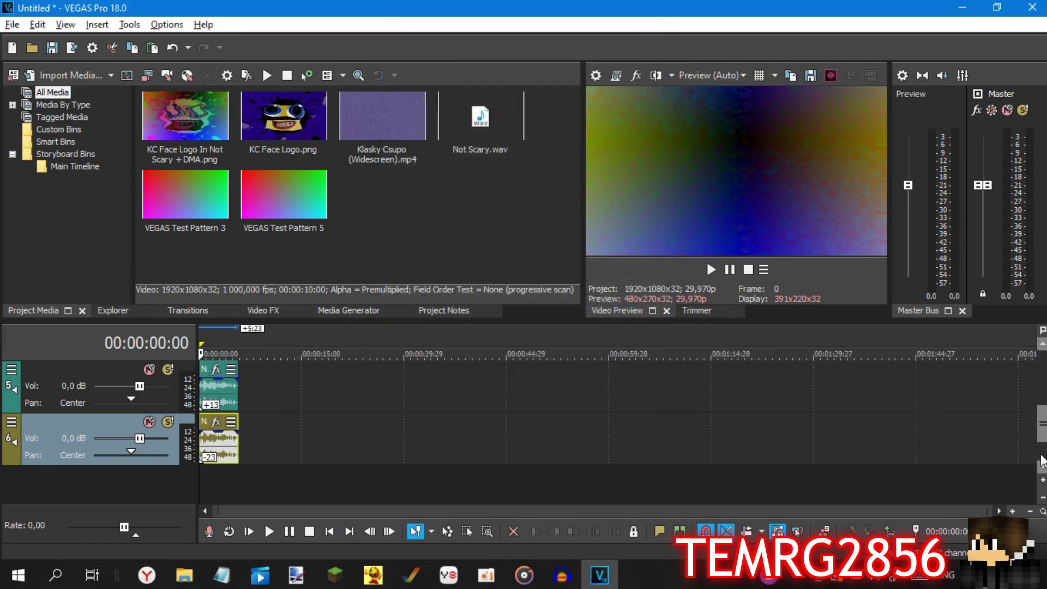
pyautogui.scroll(5, 490, 427)
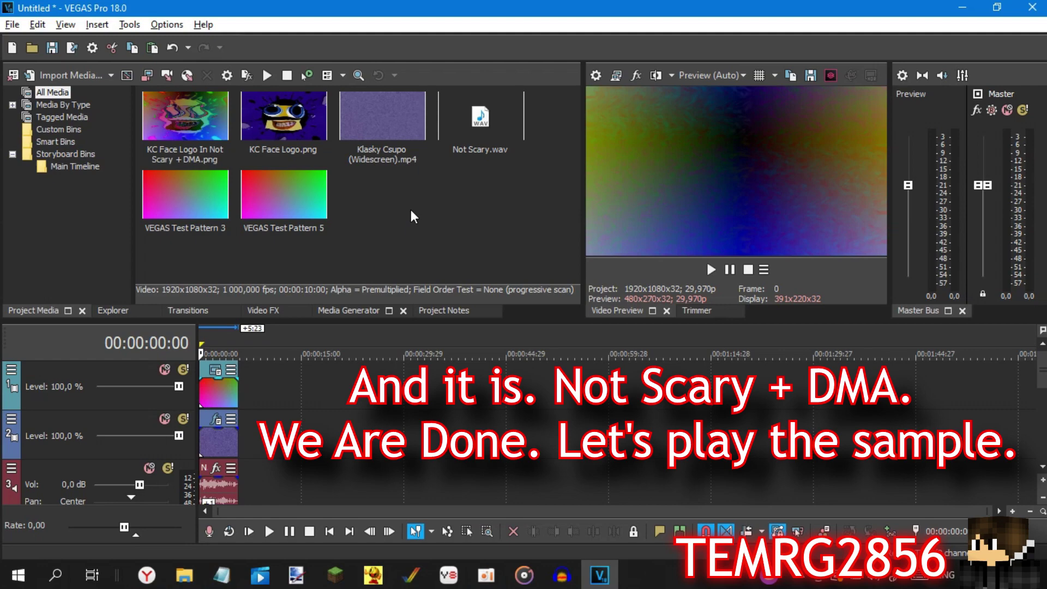
pyautogui.click(706, 270)
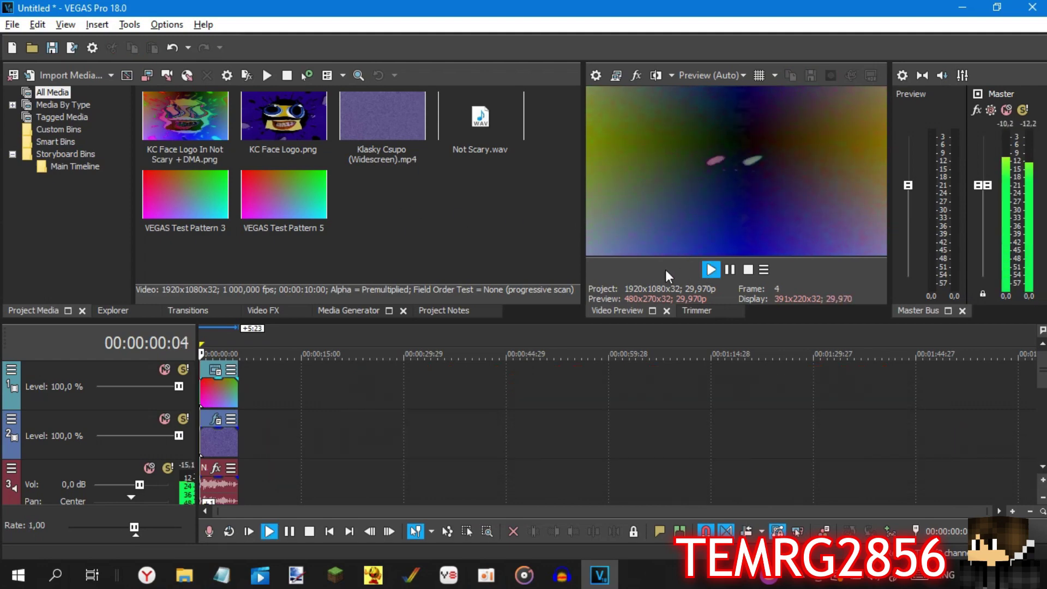
pyautogui.click(730, 270)
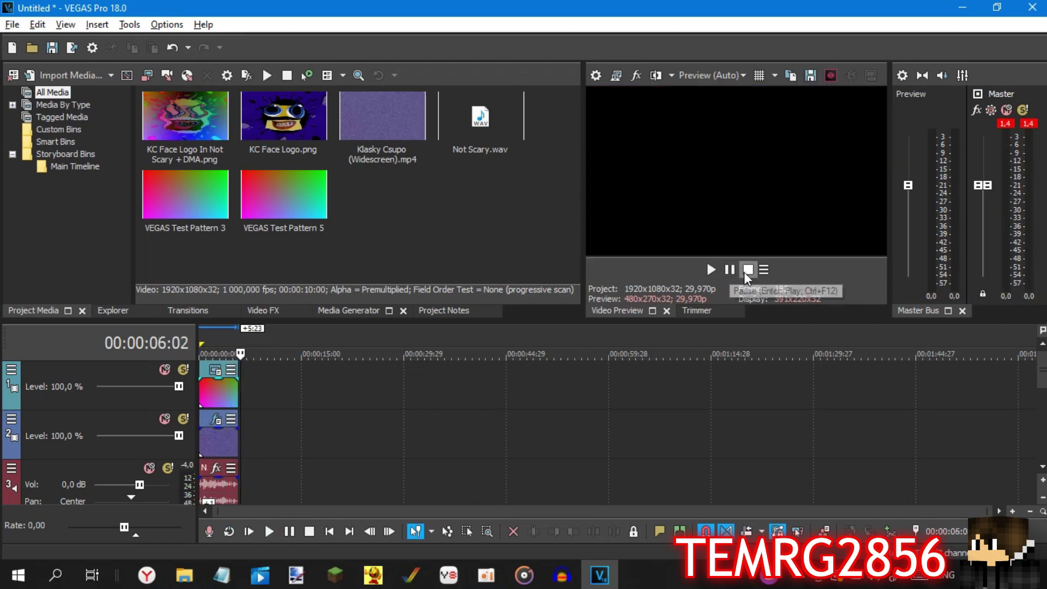
pyautogui.click(763, 269)
pyautogui.click(780, 339)
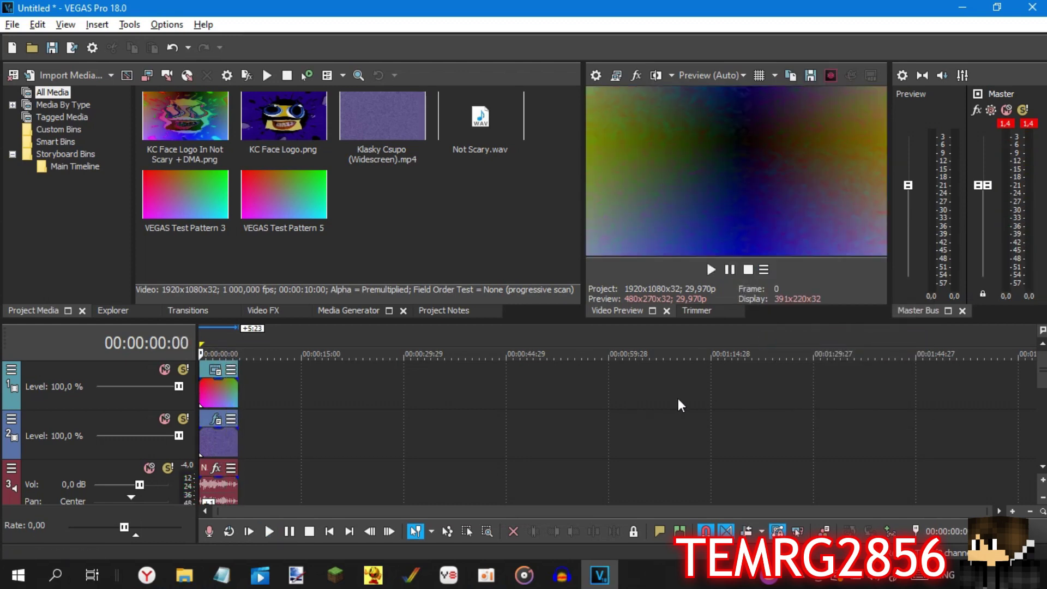